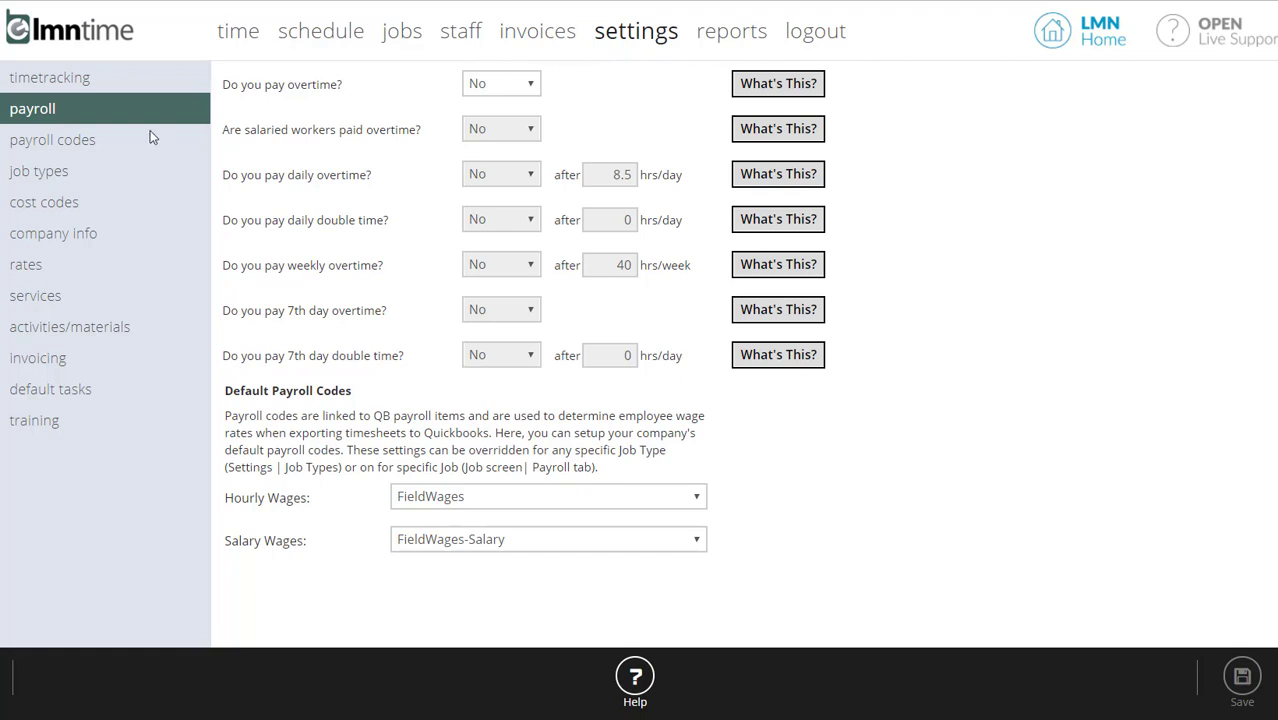
- View the job types list, then sort the active jobs by job type in descending order and look through them
{"action": "left_click", "coordinate": [24, 175]}
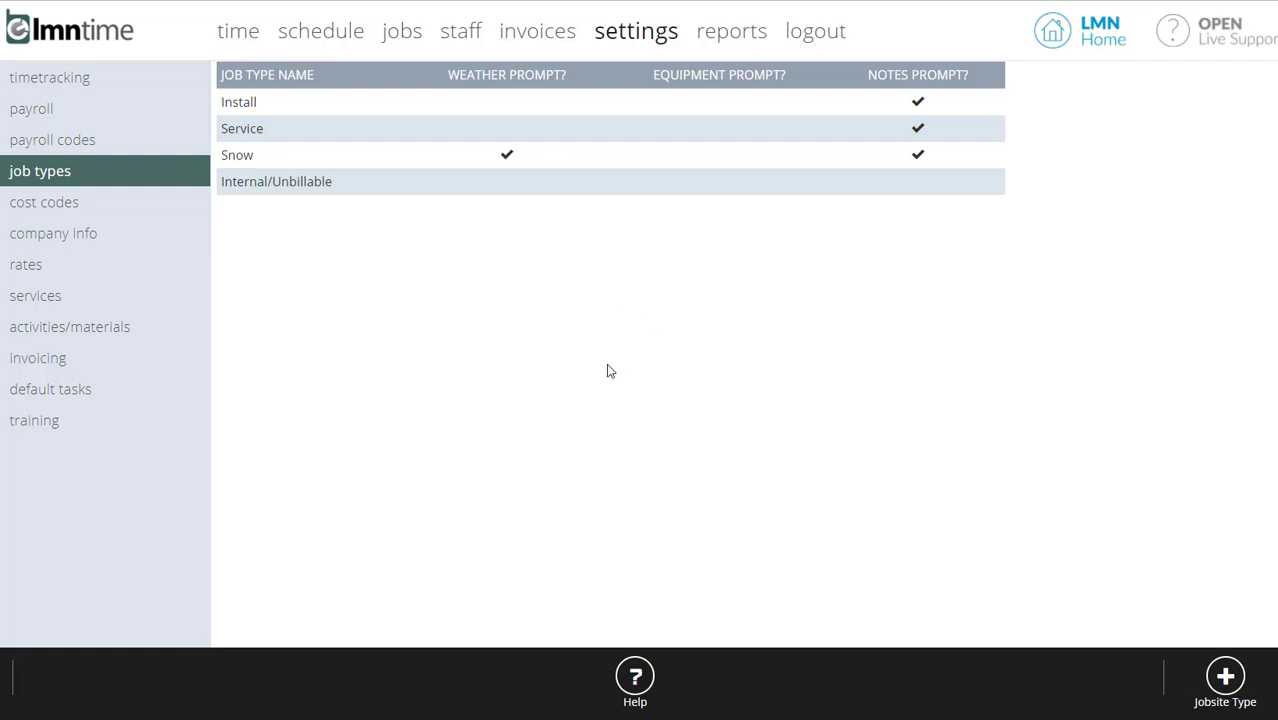
{"action": "left_click", "coordinate": [403, 31]}
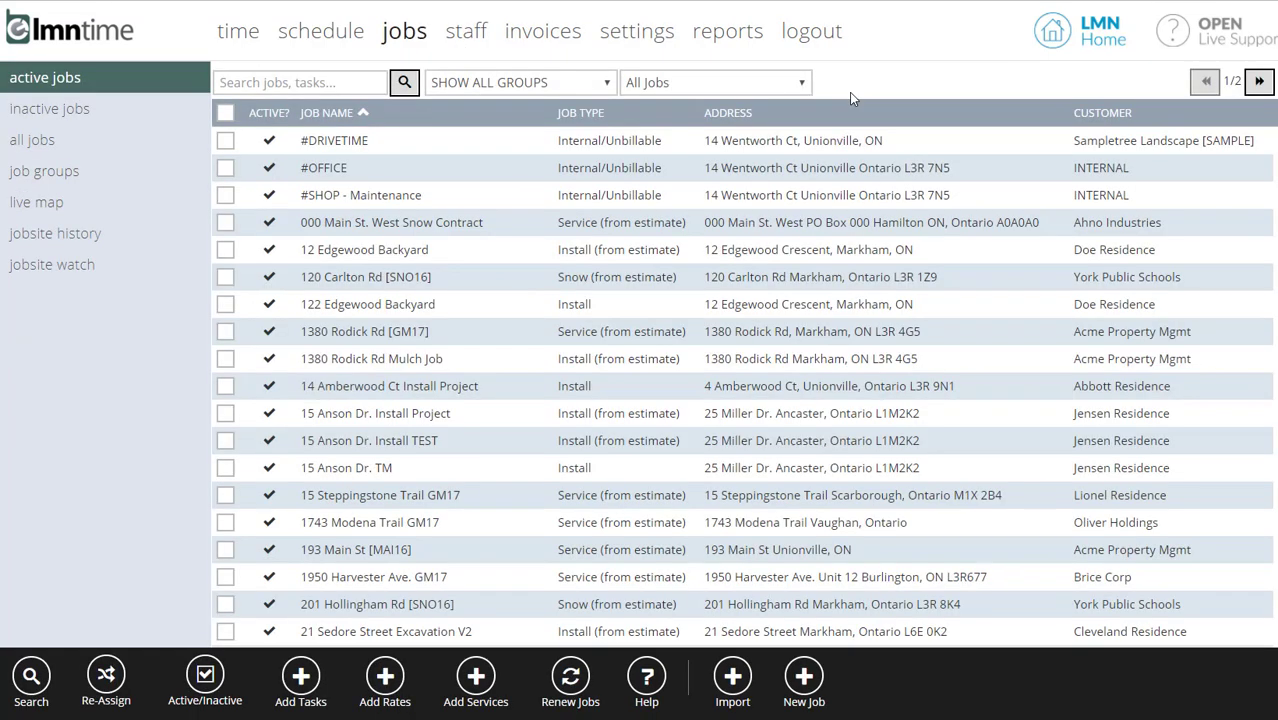
{"action": "double_click", "coordinate": [585, 114]}
{"action": "left_click", "coordinate": [606, 124]}
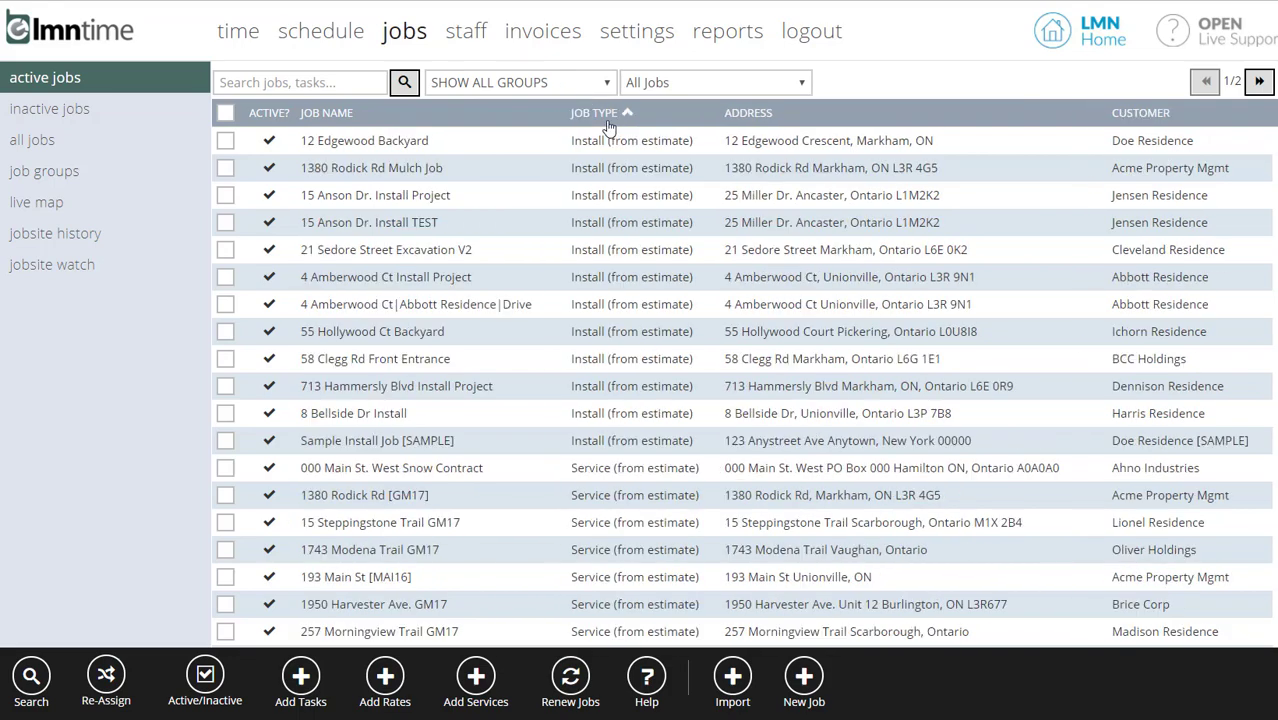
{"action": "left_click", "coordinate": [609, 127]}
{"action": "scroll", "coordinate": [621, 188], "scroll_direction": "down", "scroll_amount": 5}
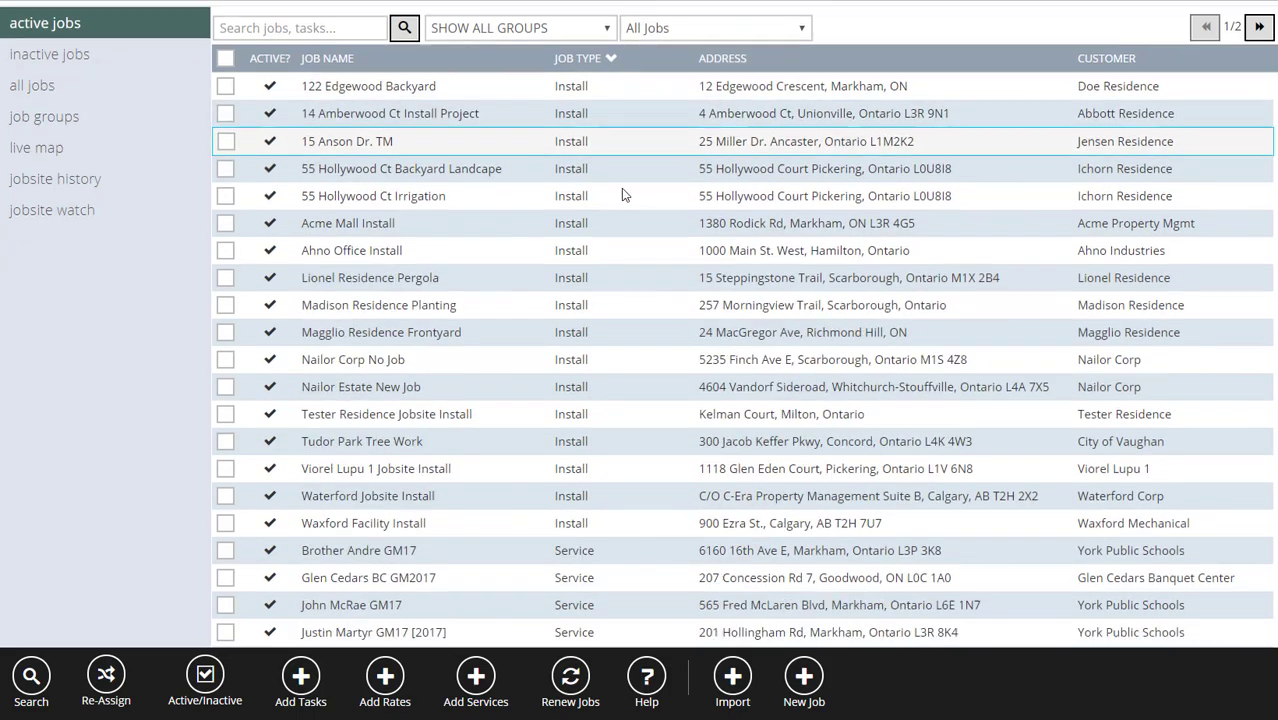
{"action": "scroll", "coordinate": [622, 202], "scroll_direction": "down", "scroll_amount": 5}
{"action": "scroll", "coordinate": [605, 345], "scroll_direction": "up", "scroll_amount": 10}
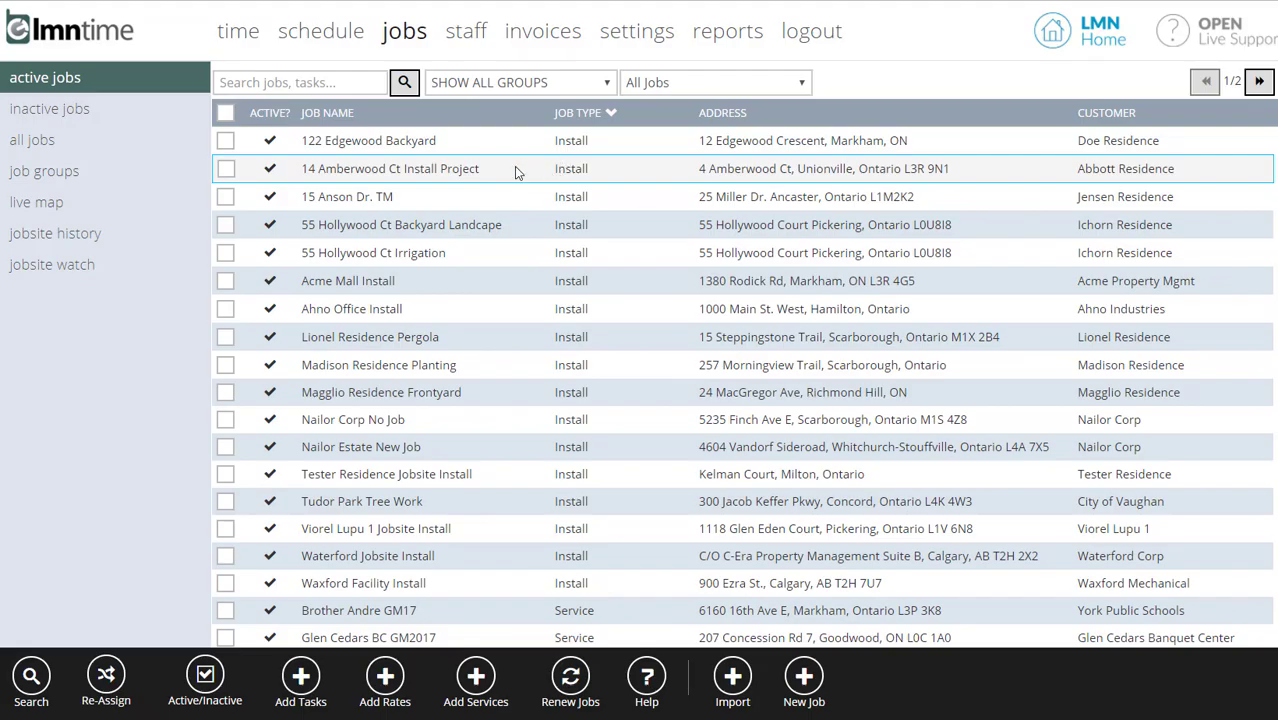
{"action": "left_click", "coordinate": [508, 140]}
{"action": "left_click", "coordinate": [451, 181]}
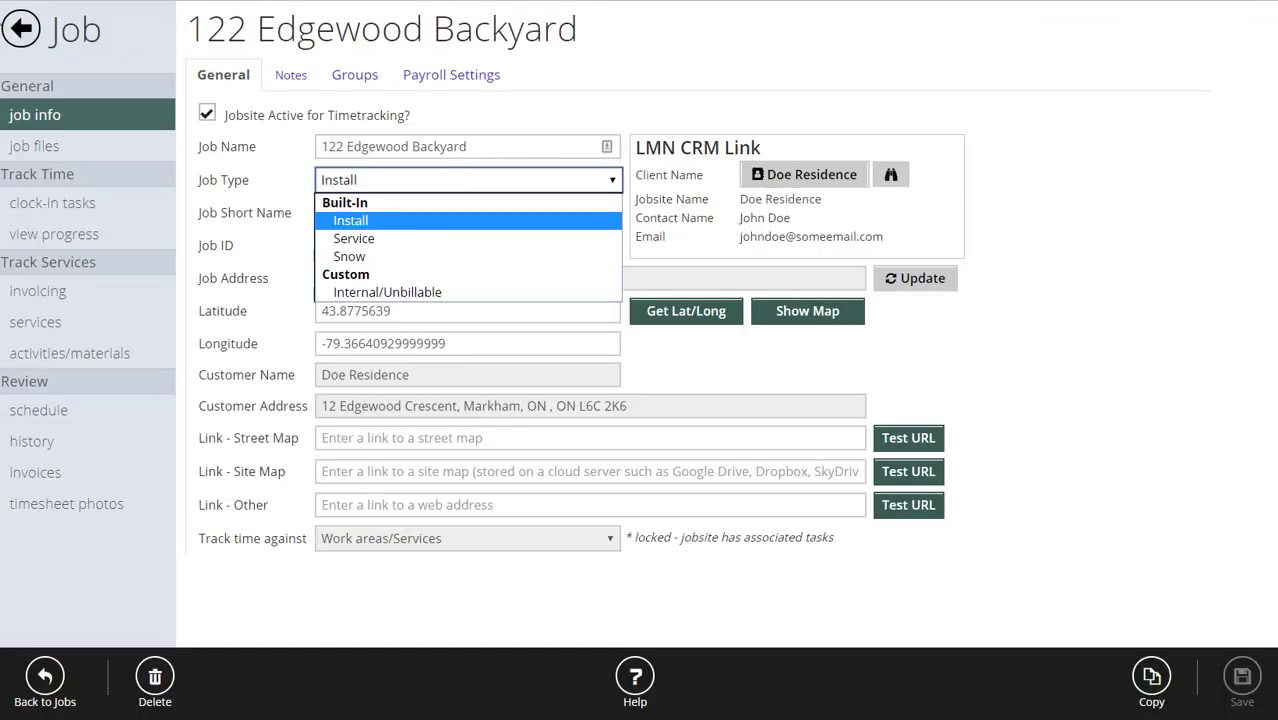
{"action": "left_click", "coordinate": [350, 220]}
{"action": "left_click", "coordinate": [21, 28]}
- Examine the Service job type's name and its task notes and weather comments prompt options in the settings, then cancel
{"action": "left_click", "coordinate": [636, 31]}
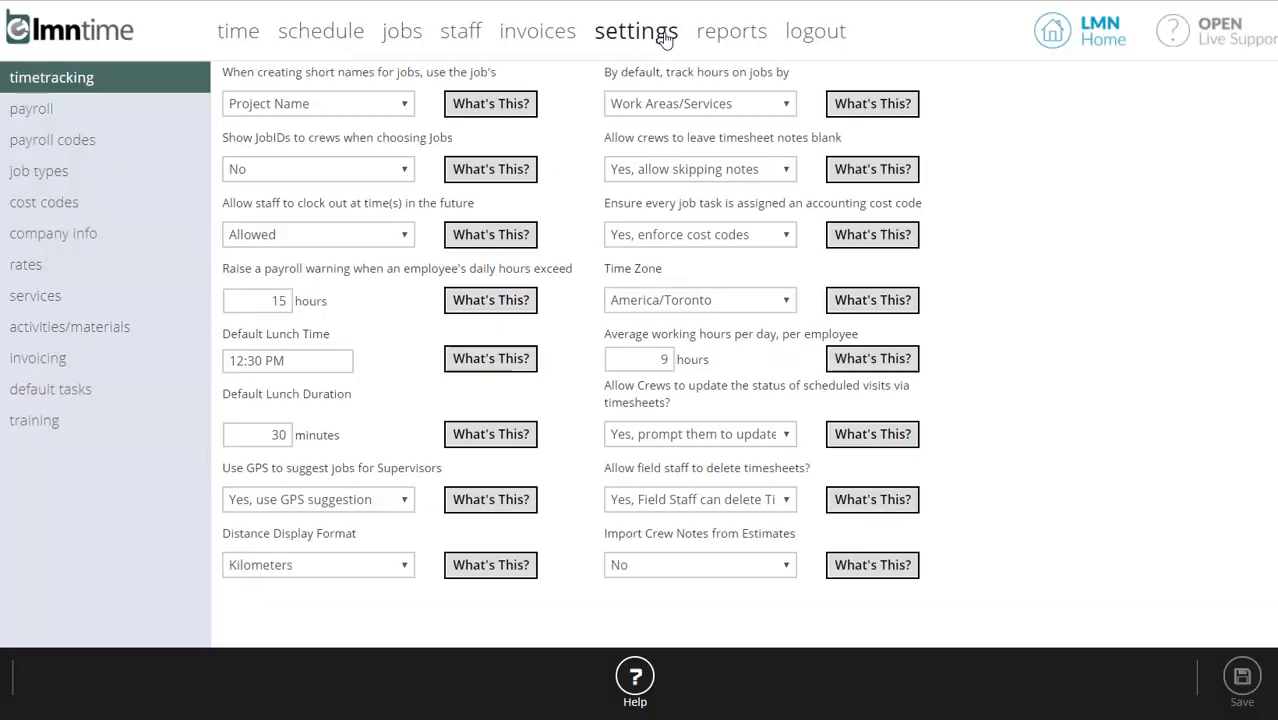
{"action": "left_click", "coordinate": [32, 174]}
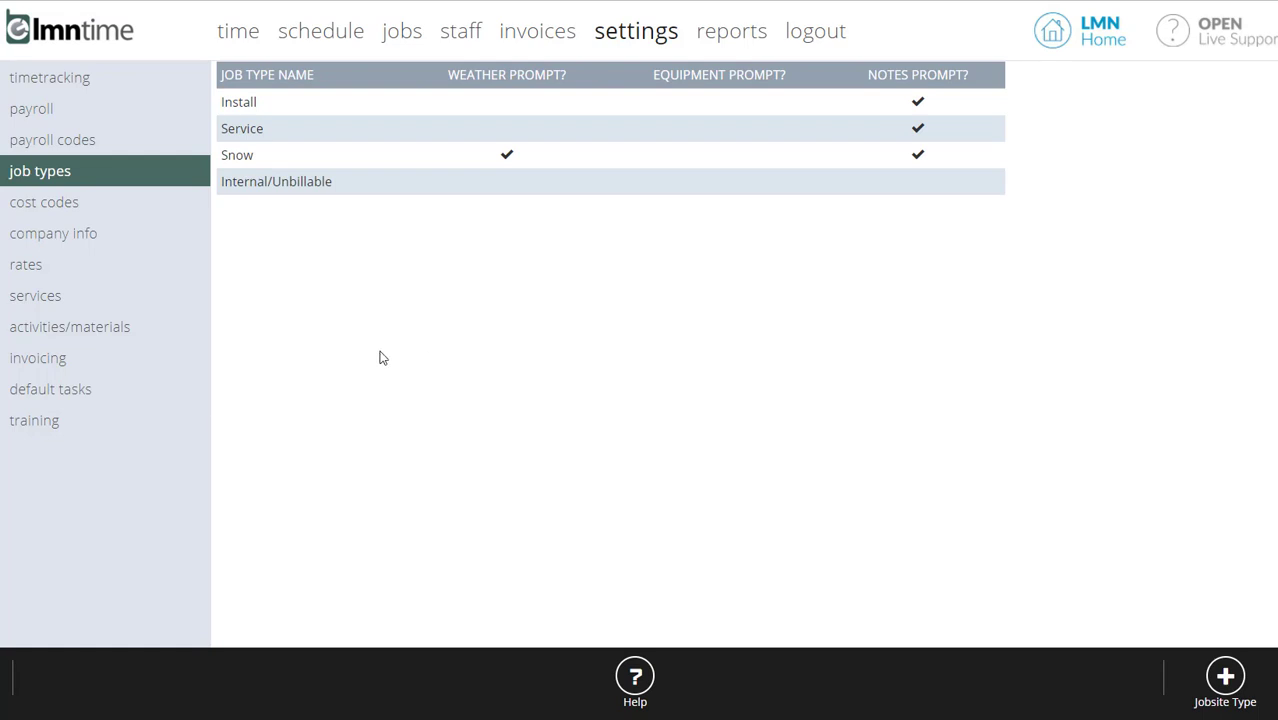
{"action": "left_click", "coordinate": [283, 133]}
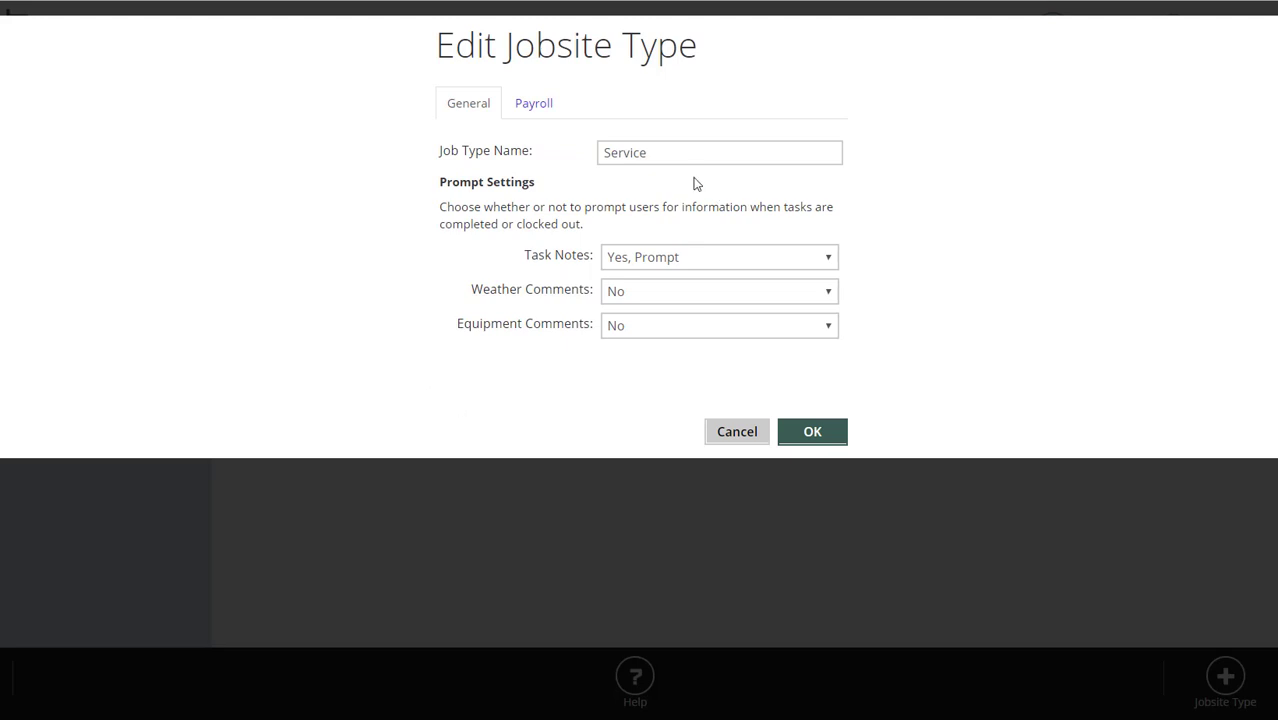
{"action": "left_click_drag", "start_coordinate": [672, 157], "coordinate": [577, 150]}
{"action": "left_click", "coordinate": [967, 212]}
{"action": "left_click", "coordinate": [690, 259]}
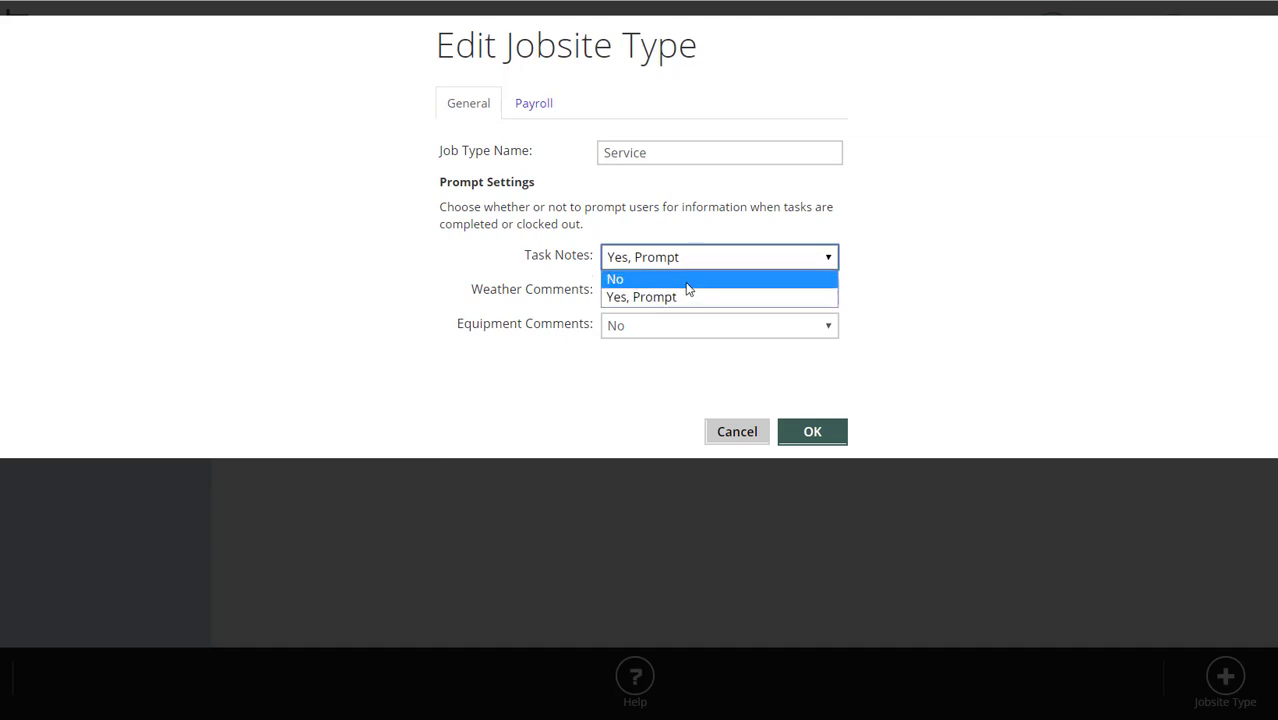
{"action": "left_click", "coordinate": [1190, 328]}
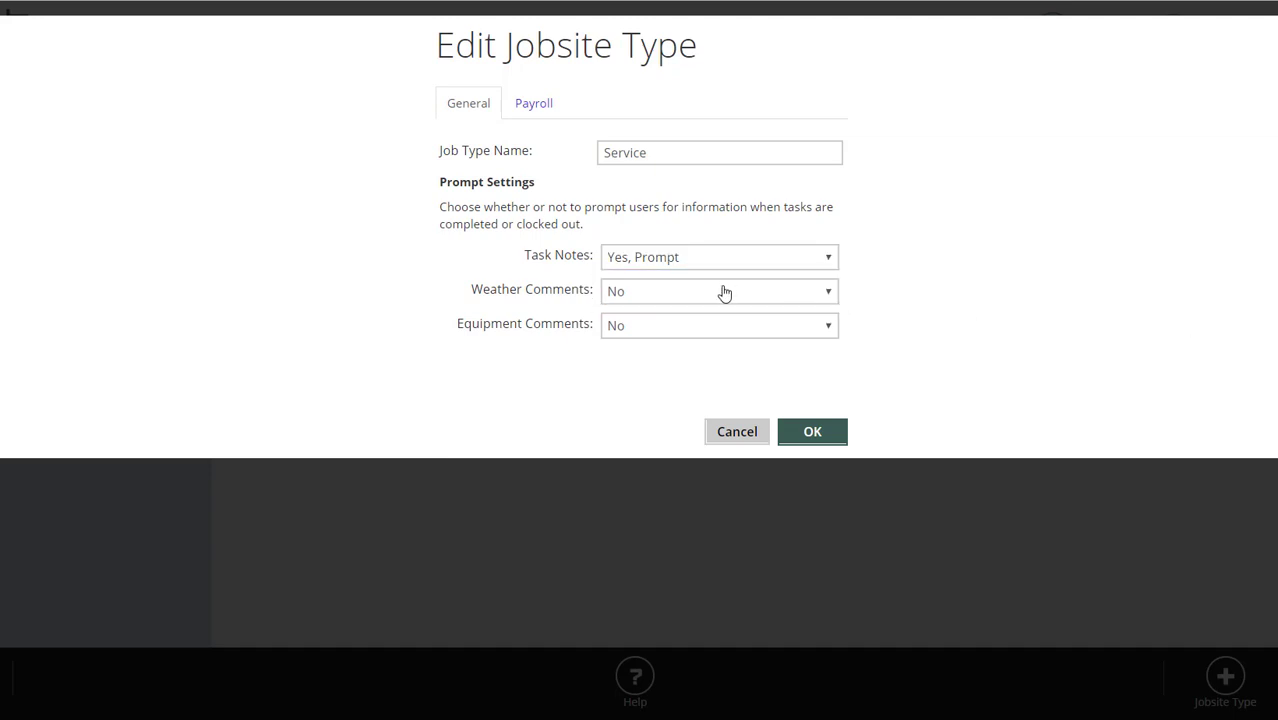
{"action": "left_click", "coordinate": [724, 292]}
{"action": "left_click", "coordinate": [980, 306]}
{"action": "left_click", "coordinate": [736, 432]}
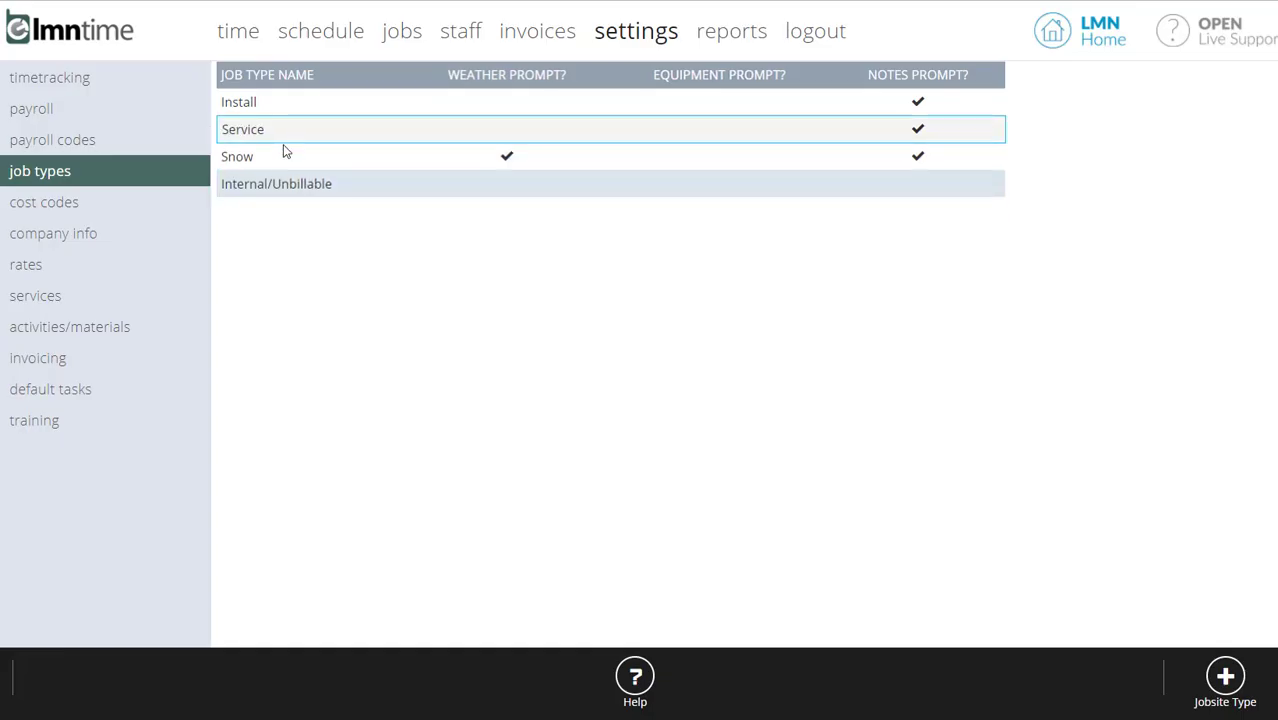
- Review the Snow job type's prompt settings and the Install job type's default payroll codes, cancelling out of each
{"action": "left_click", "coordinate": [283, 150]}
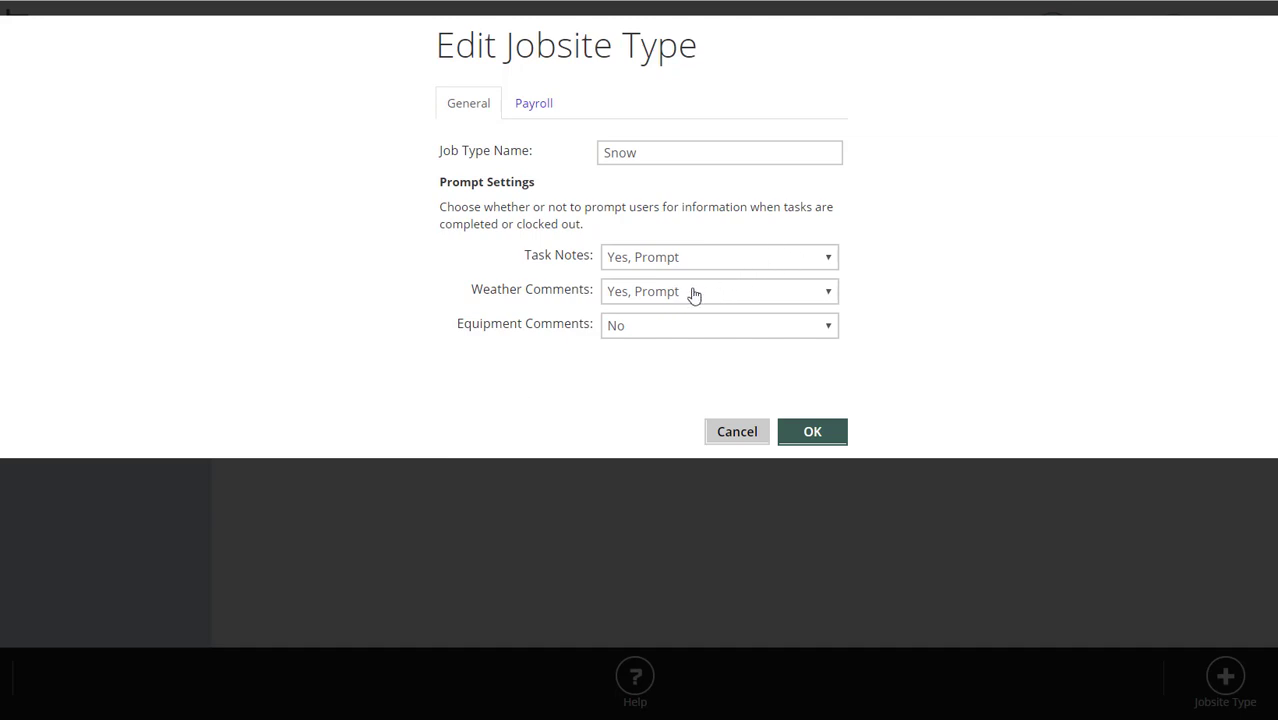
{"action": "left_click", "coordinate": [737, 431]}
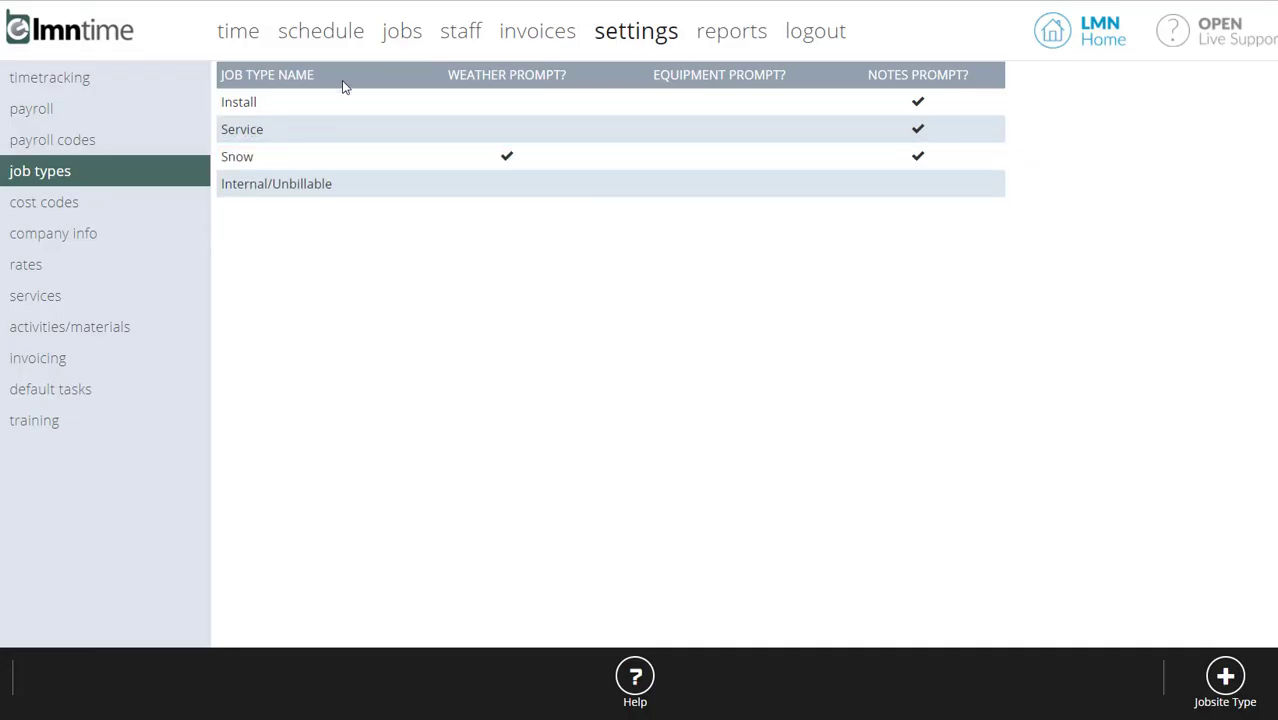
{"action": "left_click", "coordinate": [330, 105]}
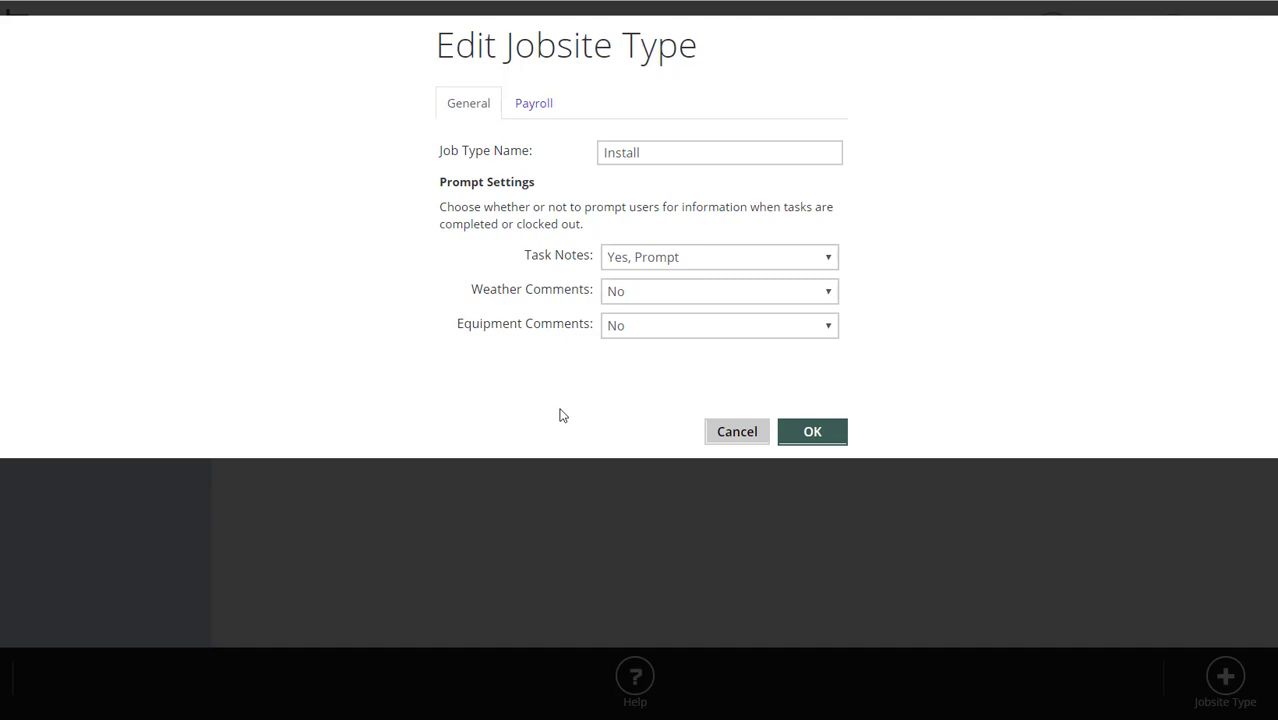
{"action": "left_click", "coordinate": [543, 103]}
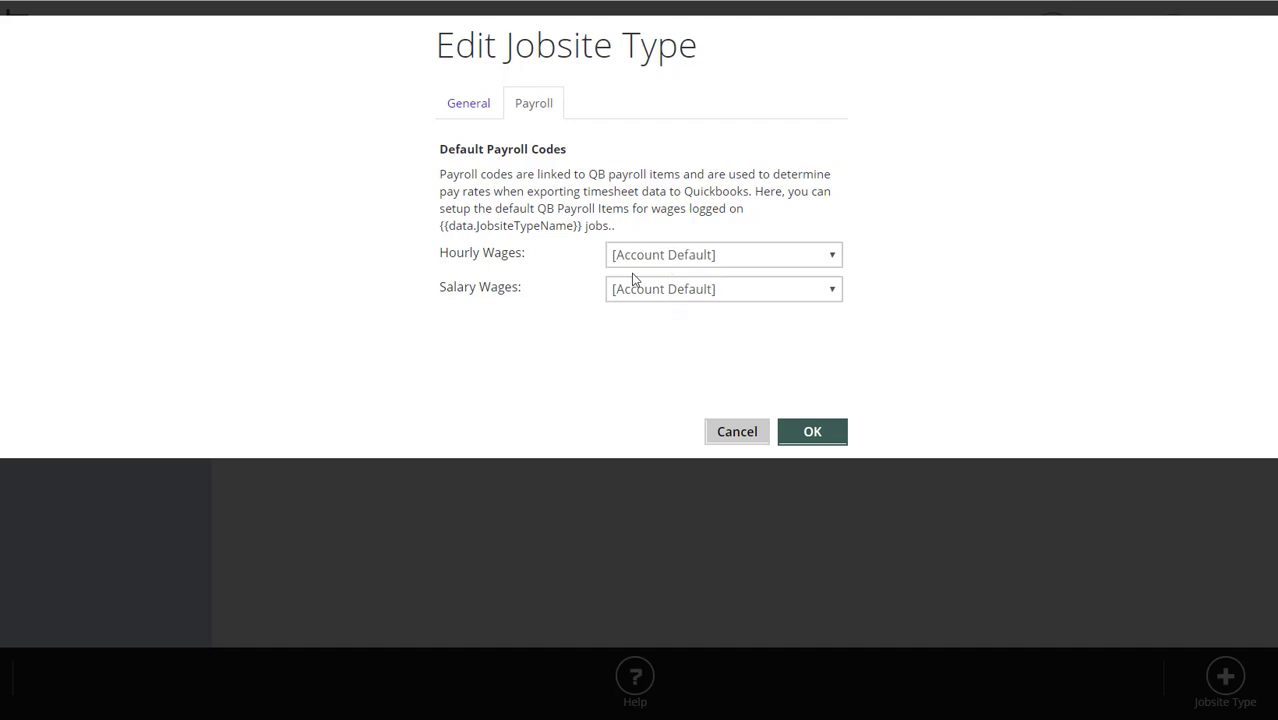
{"action": "left_click", "coordinate": [736, 433]}
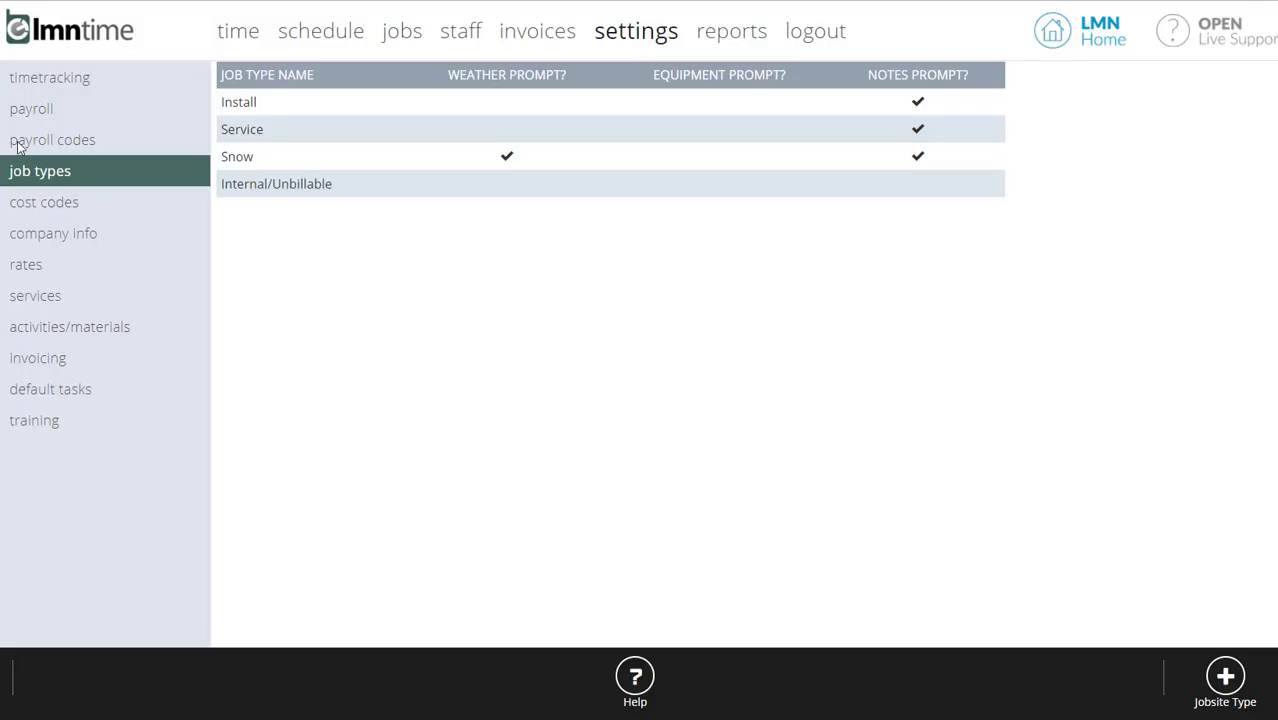
- Set the company payroll option for paying overtime to Yes and save the payroll settings
{"action": "left_click", "coordinate": [43, 118]}
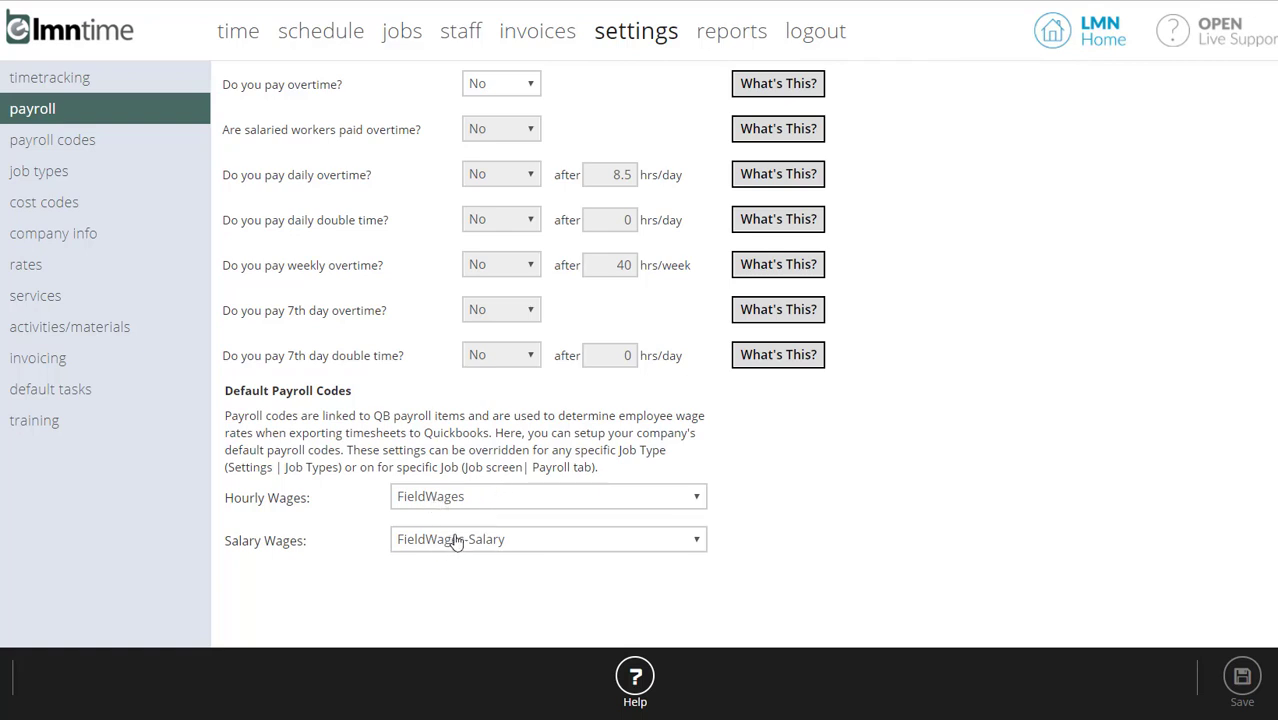
{"action": "left_click", "coordinate": [494, 86]}
{"action": "left_click", "coordinate": [483, 124]}
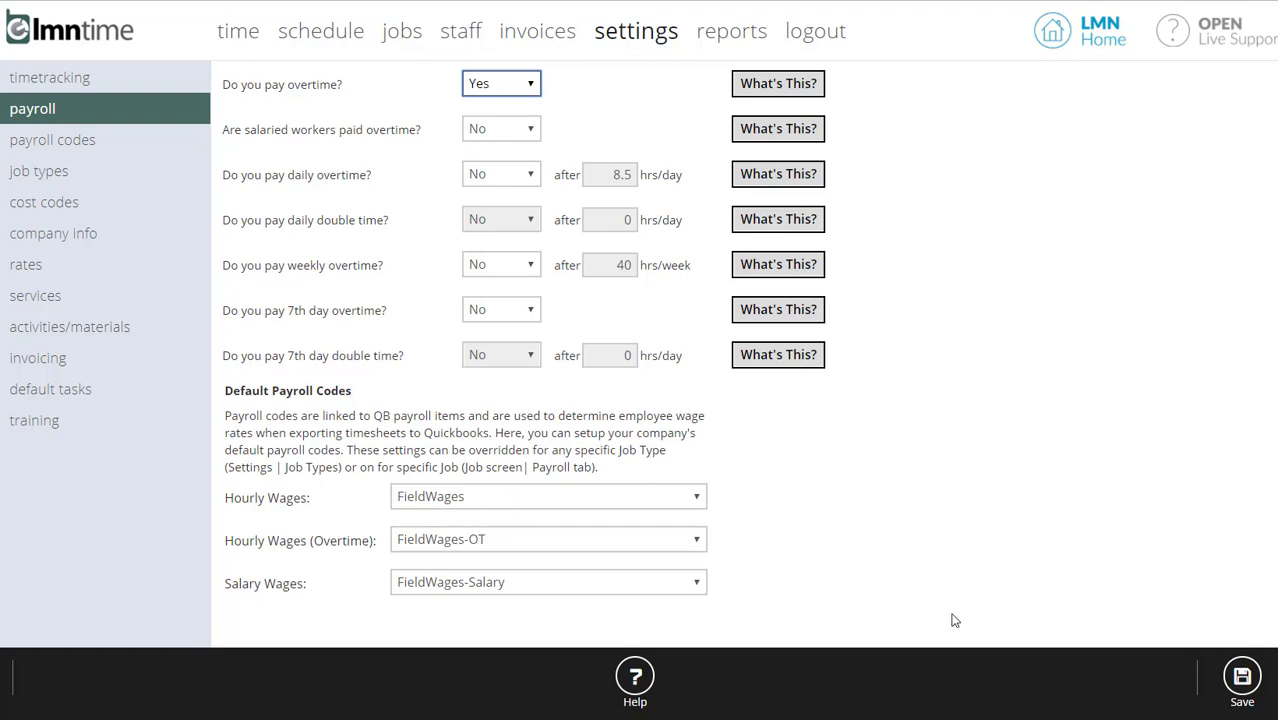
{"action": "left_click", "coordinate": [1240, 676]}
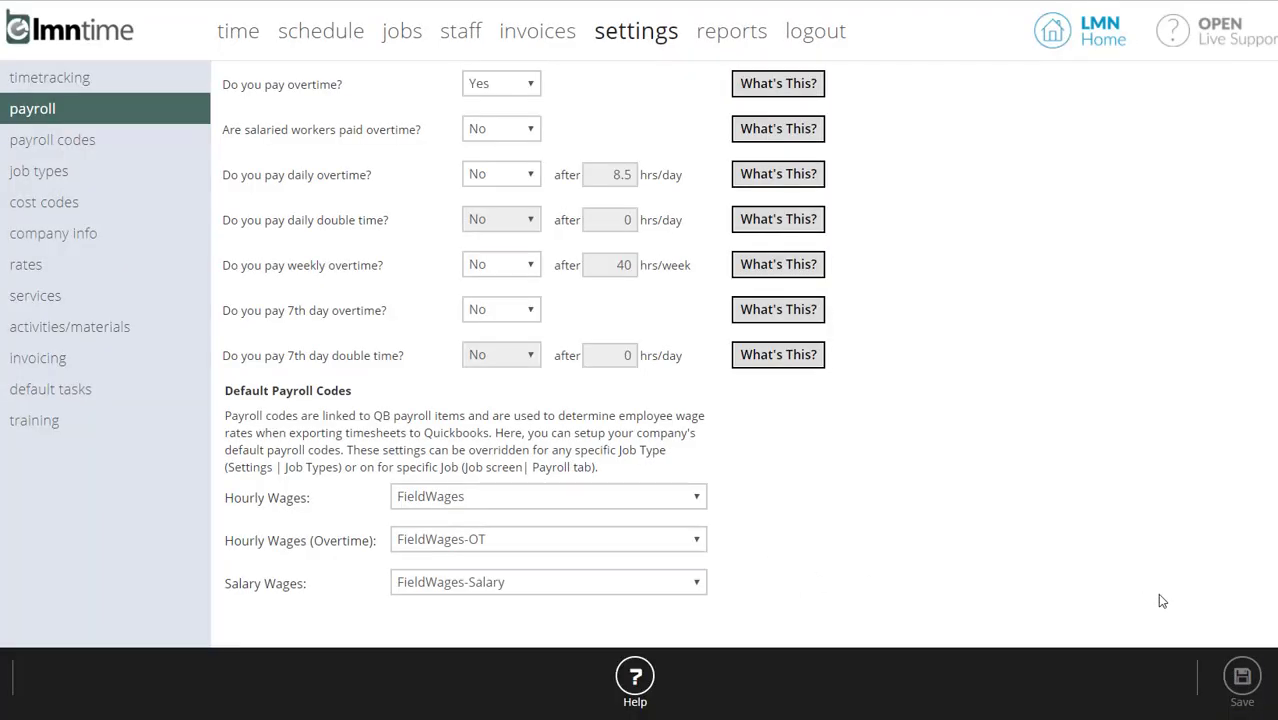
- Open the Snow job type's default payroll codes for hourly, overtime and salary wages
{"action": "left_click", "coordinate": [57, 171]}
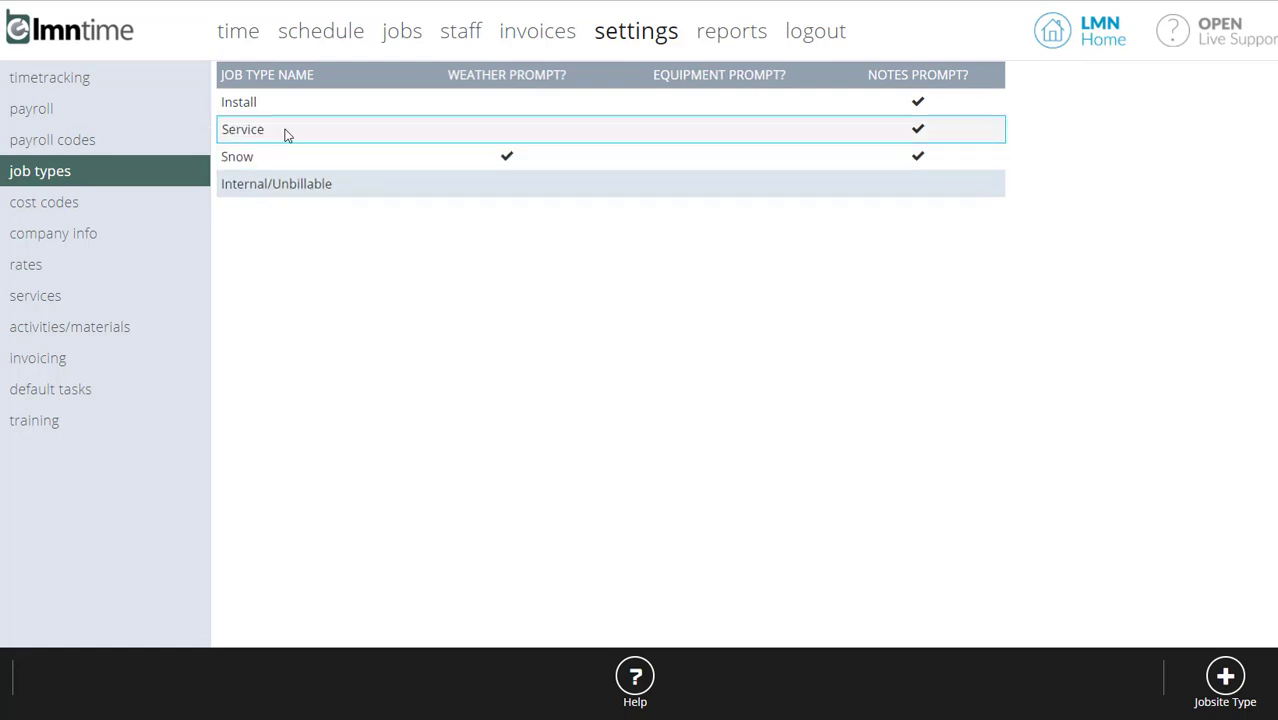
{"action": "left_click", "coordinate": [273, 161]}
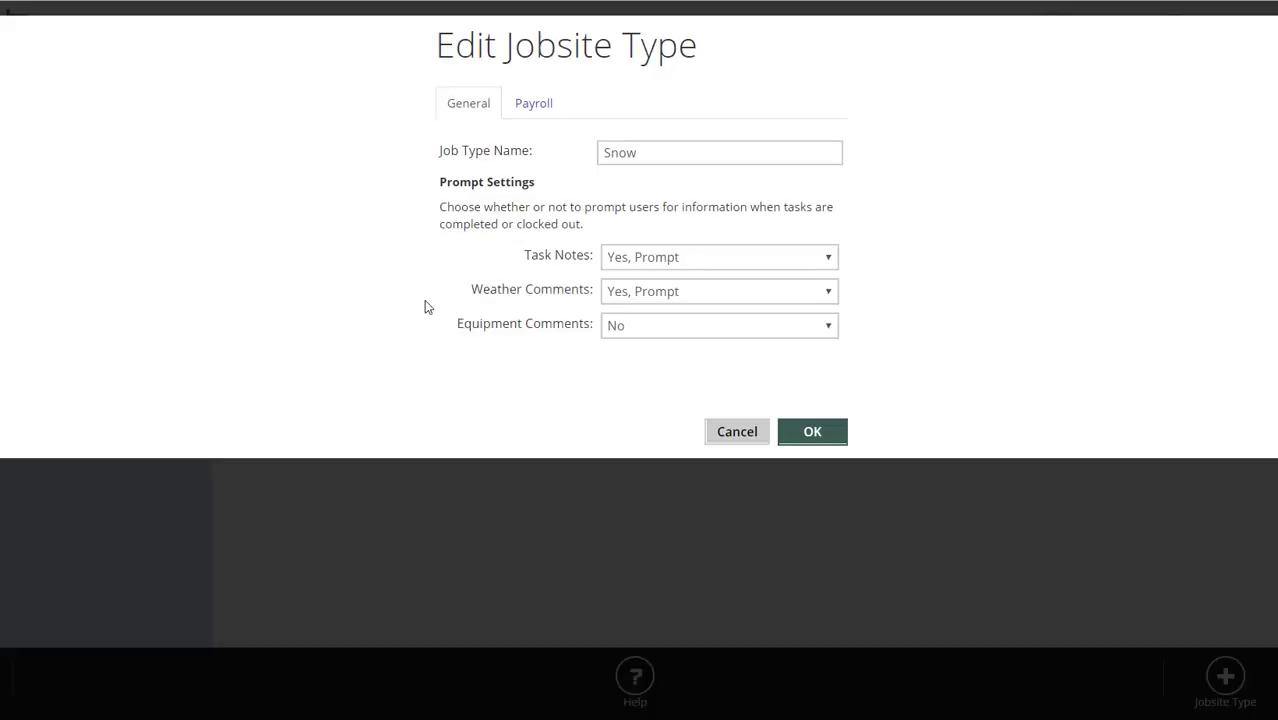
{"action": "left_click", "coordinate": [533, 103]}
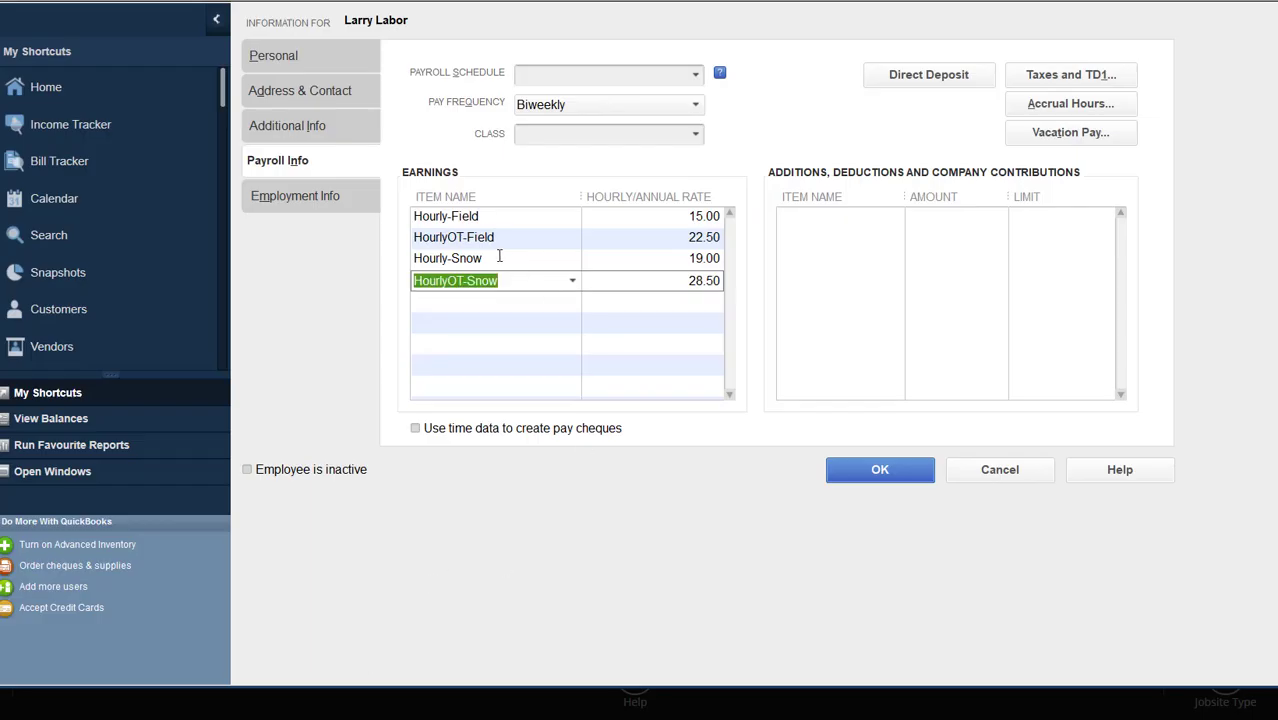
- Switch to QuickBooks to compare the employee's field and snow regular and overtime rates, then return and accept the Snow job type's payroll codes
{"action": "left_click", "coordinate": [500, 258]}
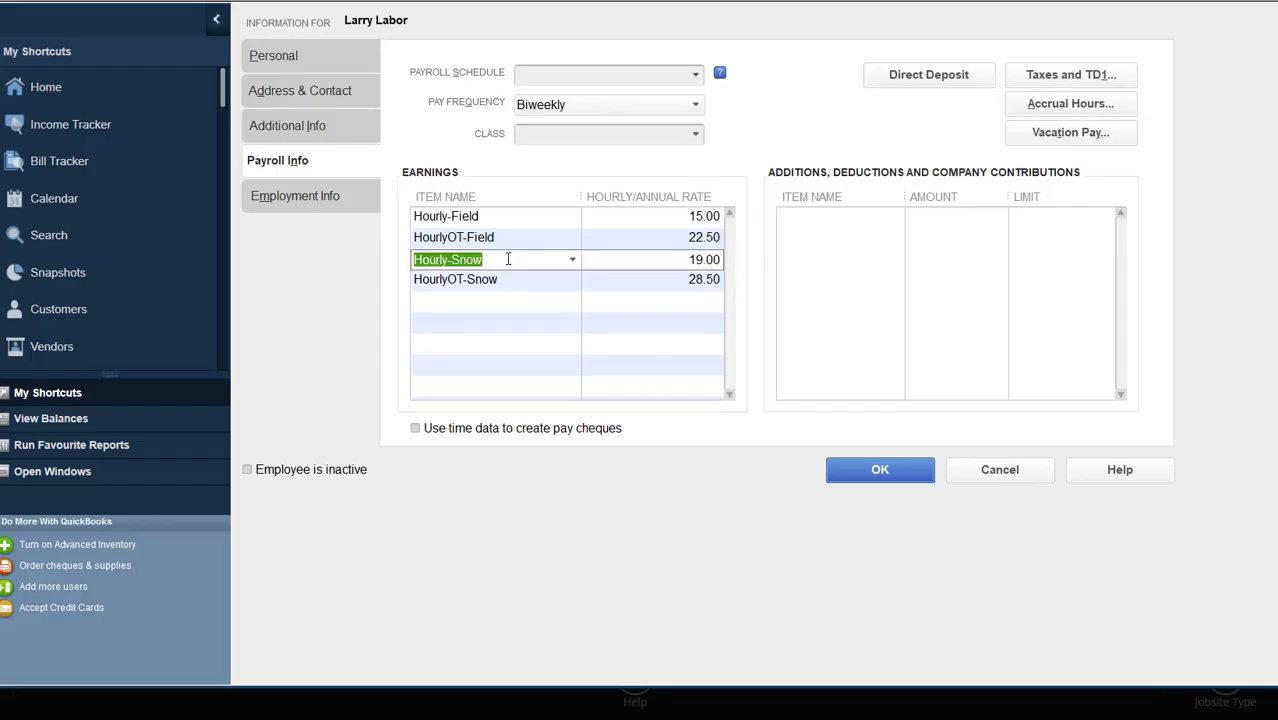
{"action": "left_click", "coordinate": [497, 217]}
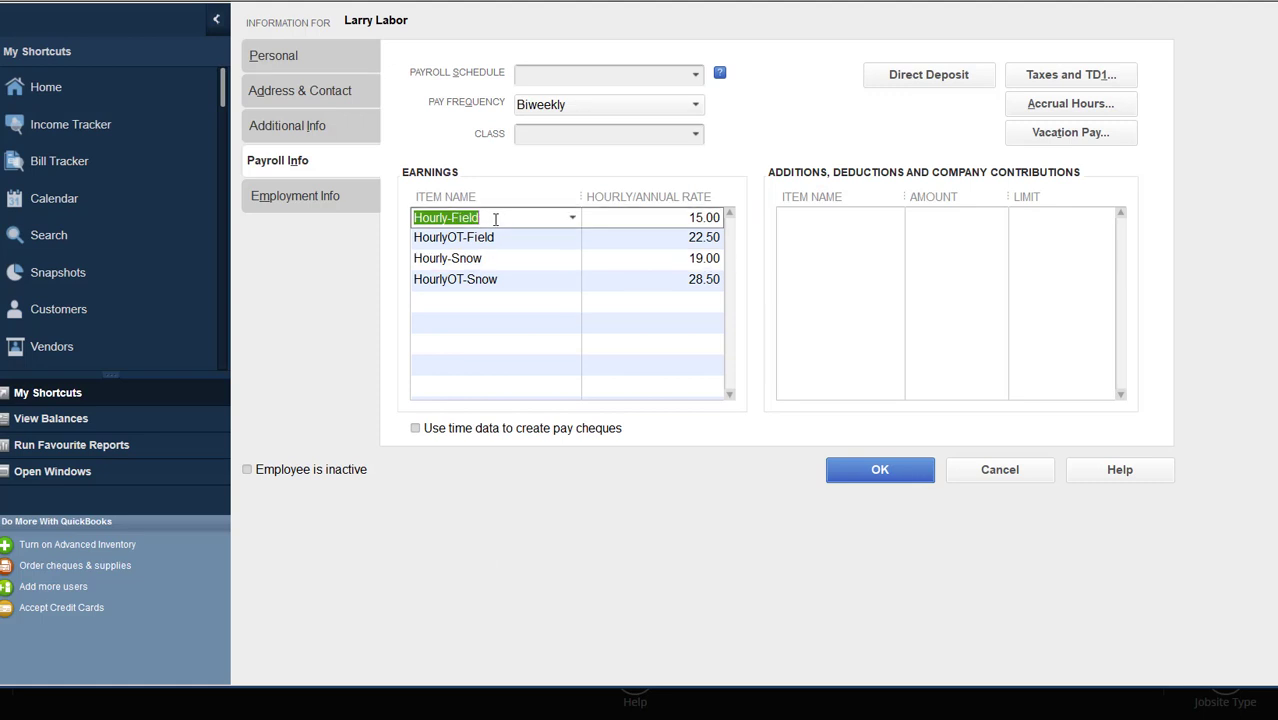
{"action": "left_click", "coordinate": [690, 217]}
{"action": "left_click", "coordinate": [682, 239]}
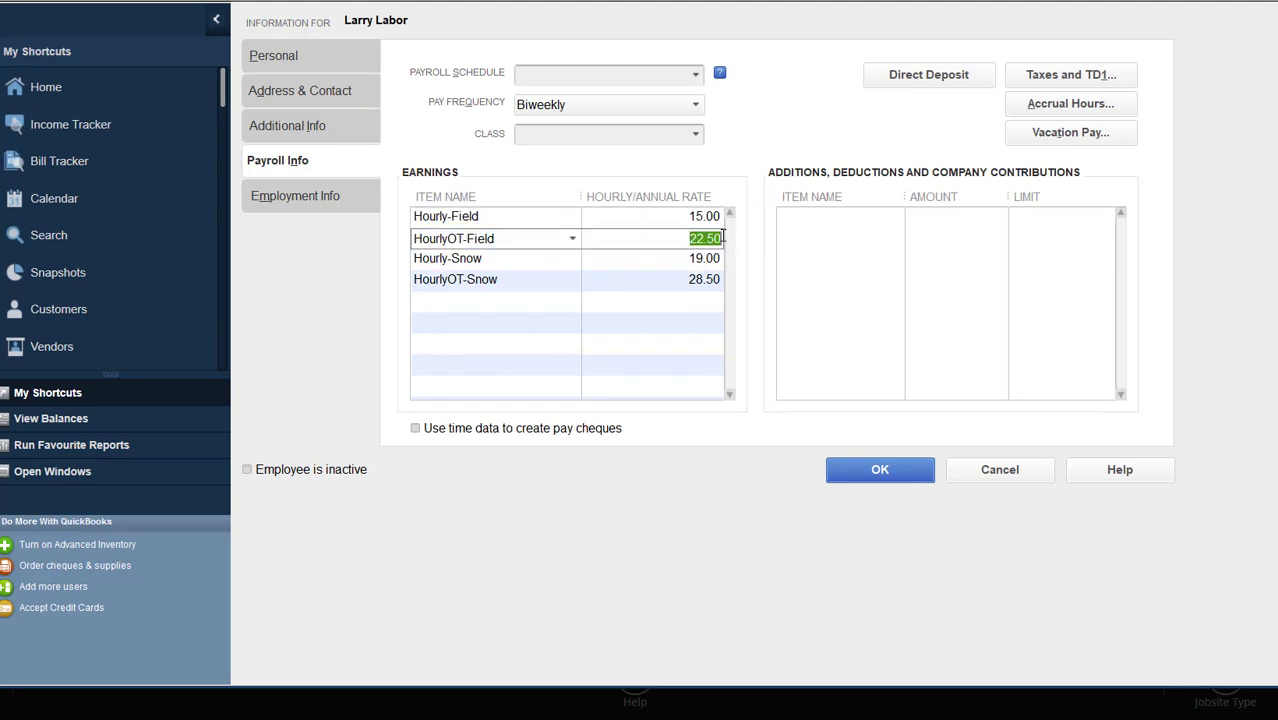
{"action": "left_click", "coordinate": [545, 262]}
{"action": "left_click", "coordinate": [657, 259]}
{"action": "left_click", "coordinate": [685, 280]}
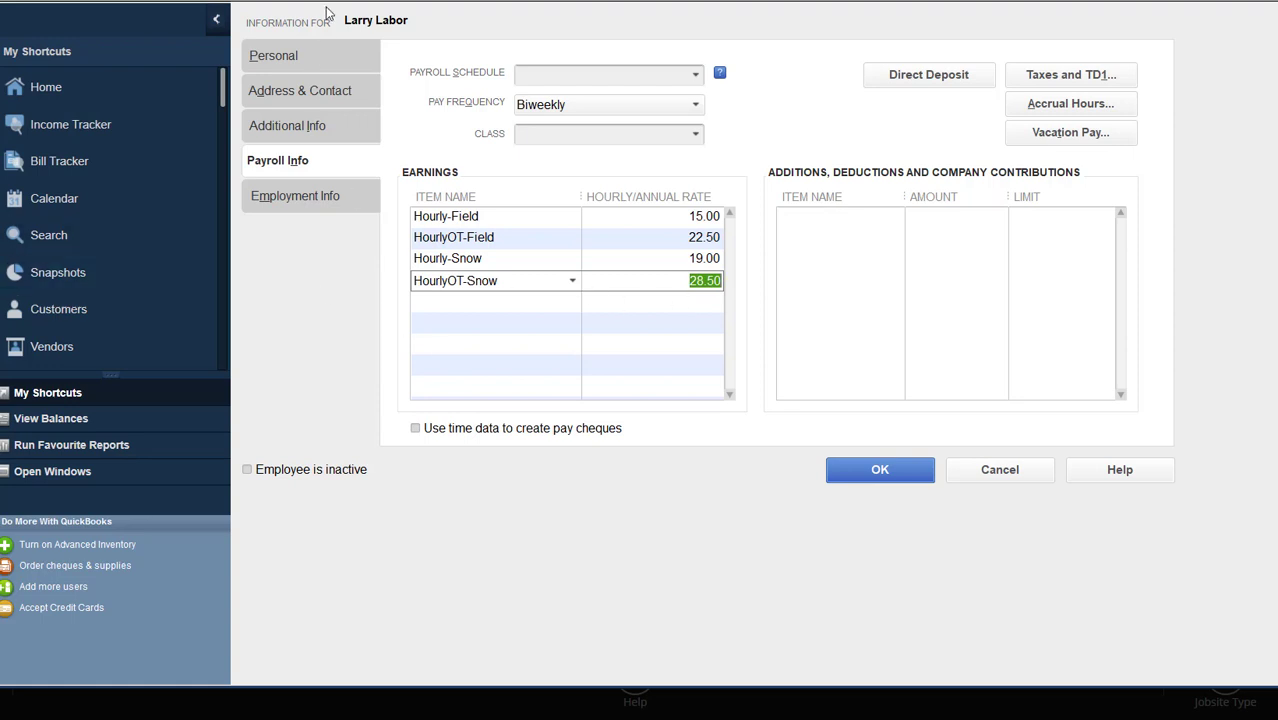
{"action": "left_click", "coordinate": [524, 218]}
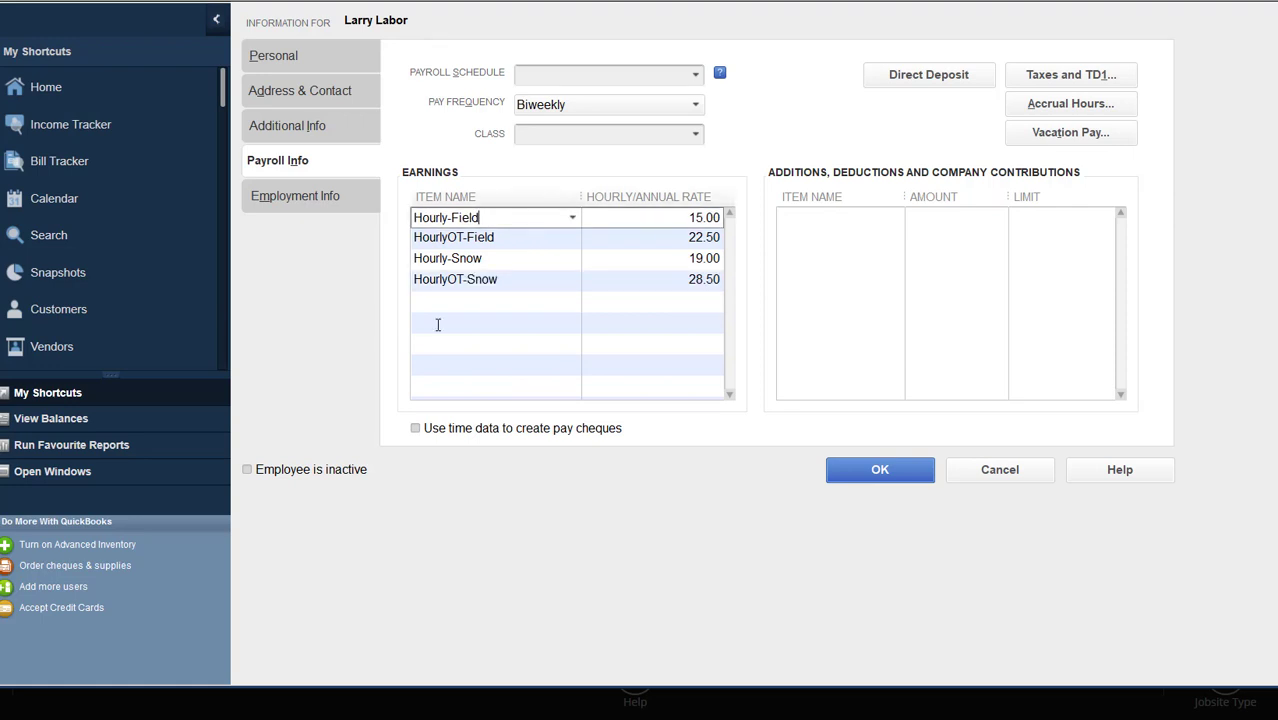
{"action": "left_click", "coordinate": [678, 219]}
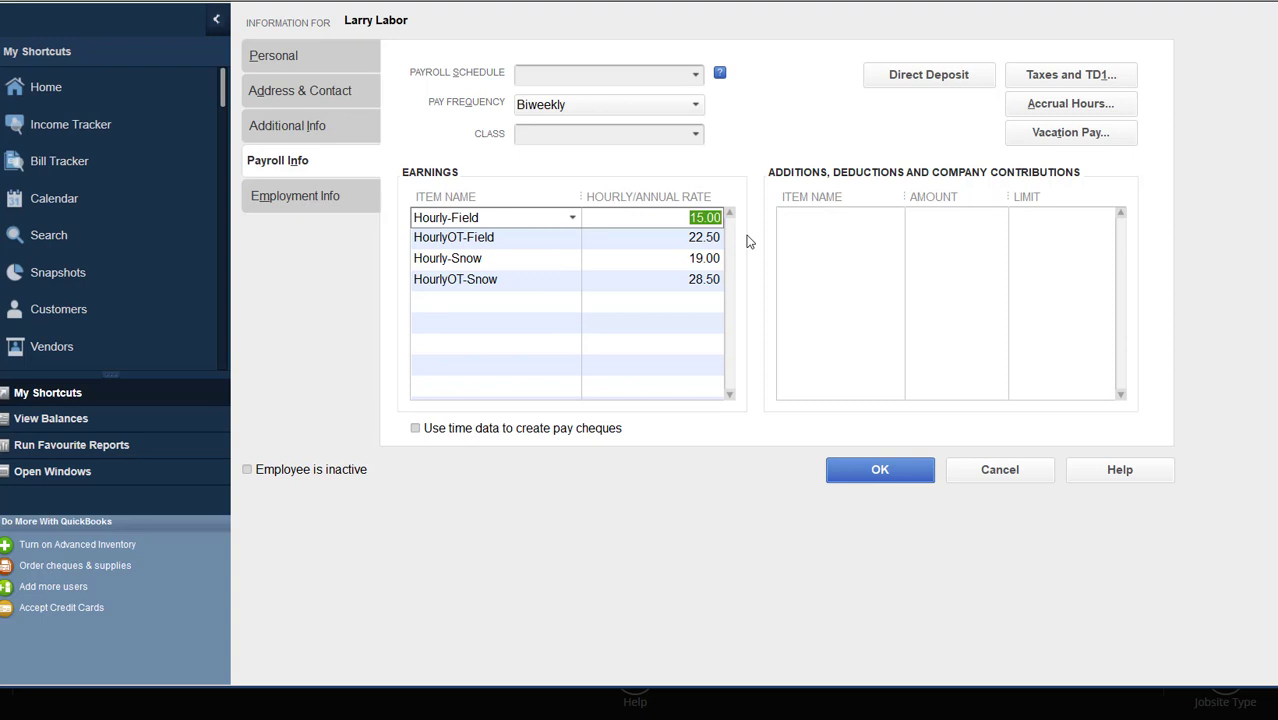
{"action": "left_click", "coordinate": [524, 259]}
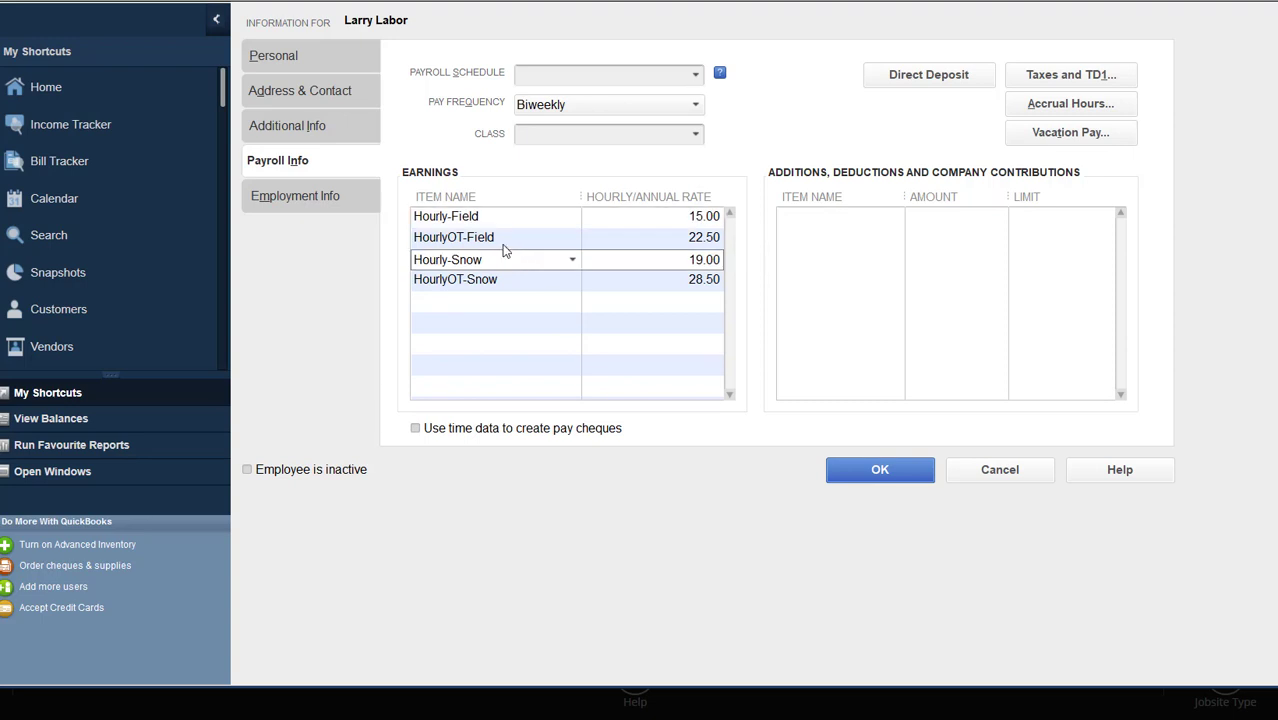
{"action": "left_click", "coordinate": [652, 260]}
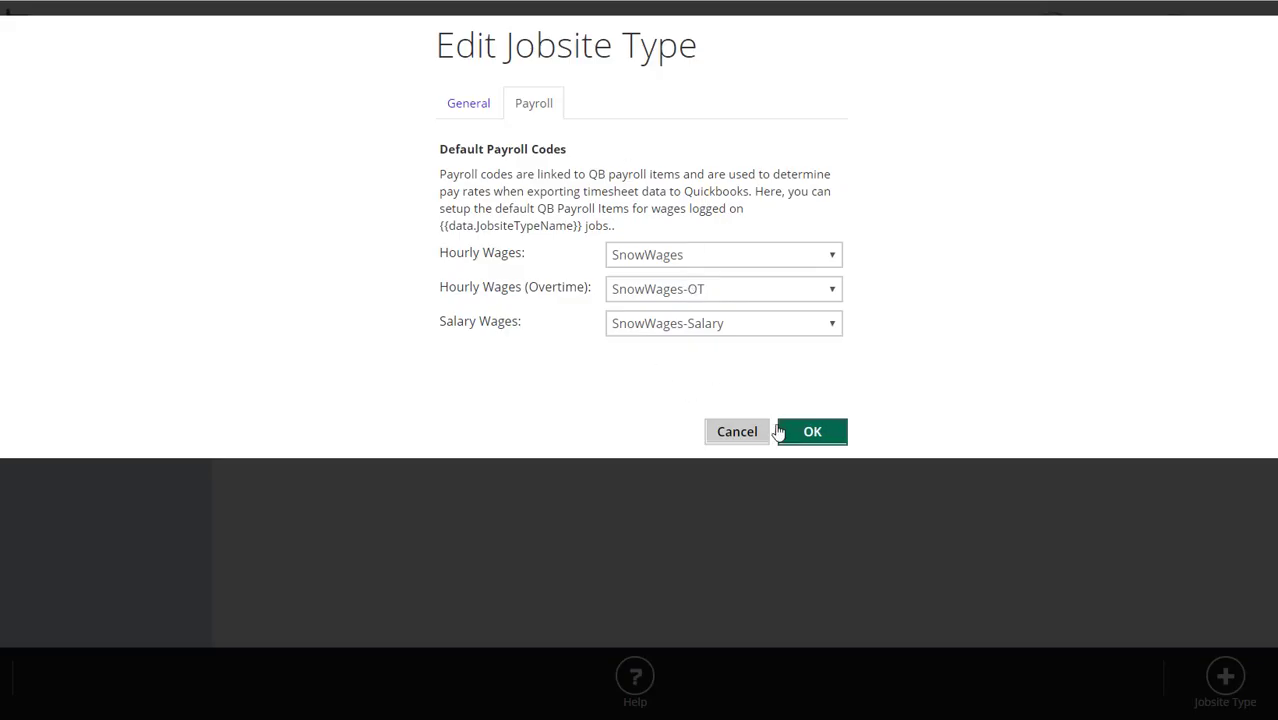
{"action": "left_click", "coordinate": [780, 431]}
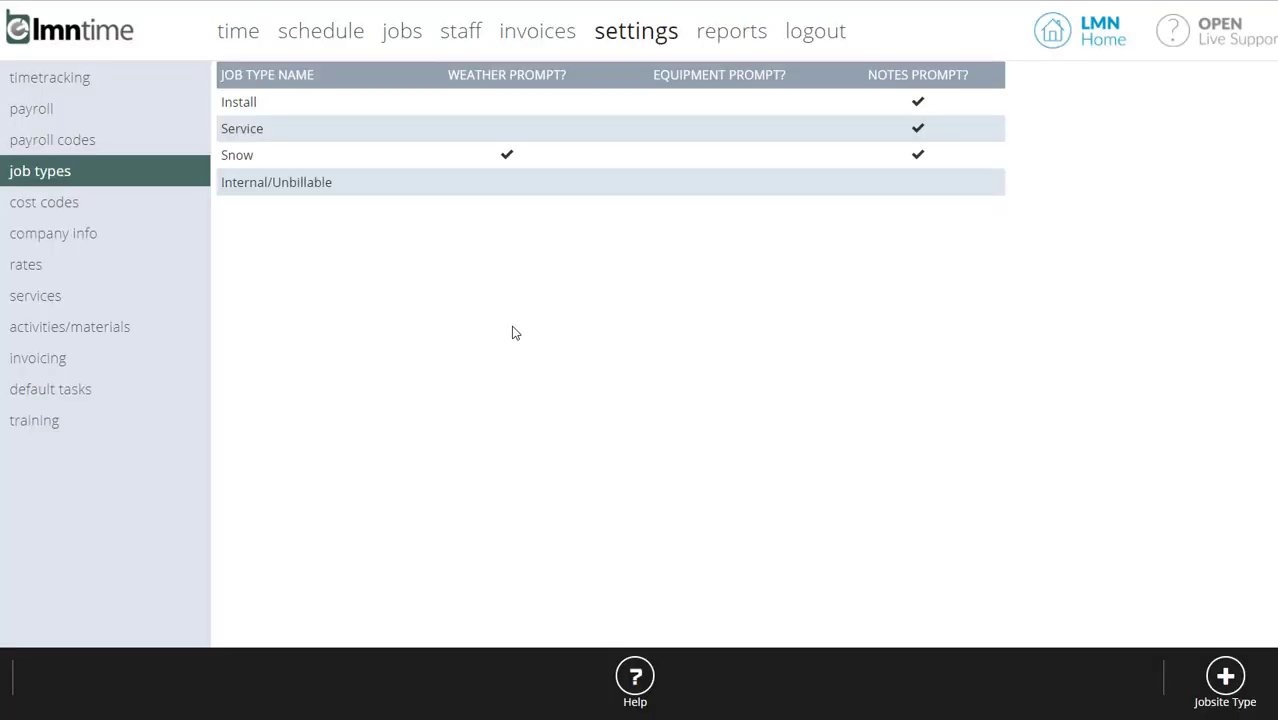